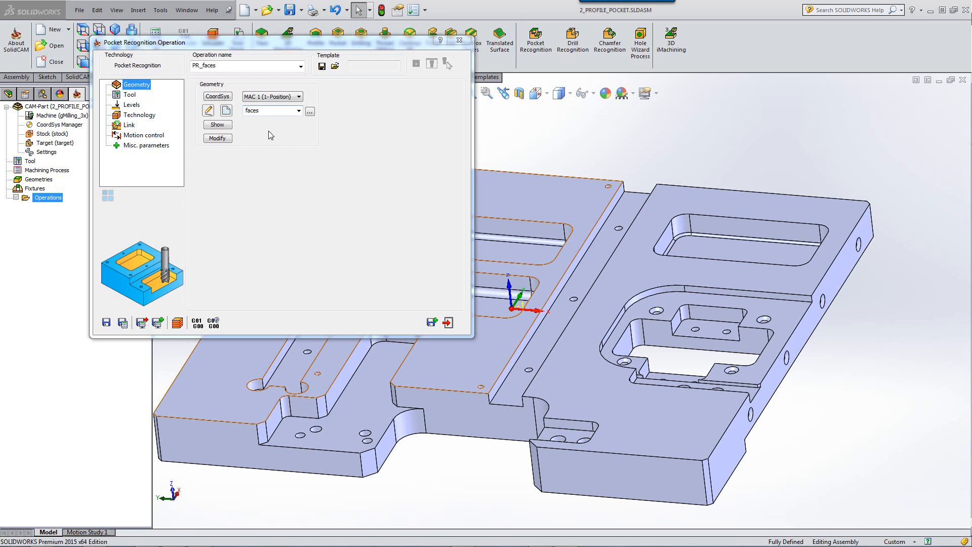
Enter Geometry Modify and replace the Through pocket delta value with 1
left_click(217, 138)
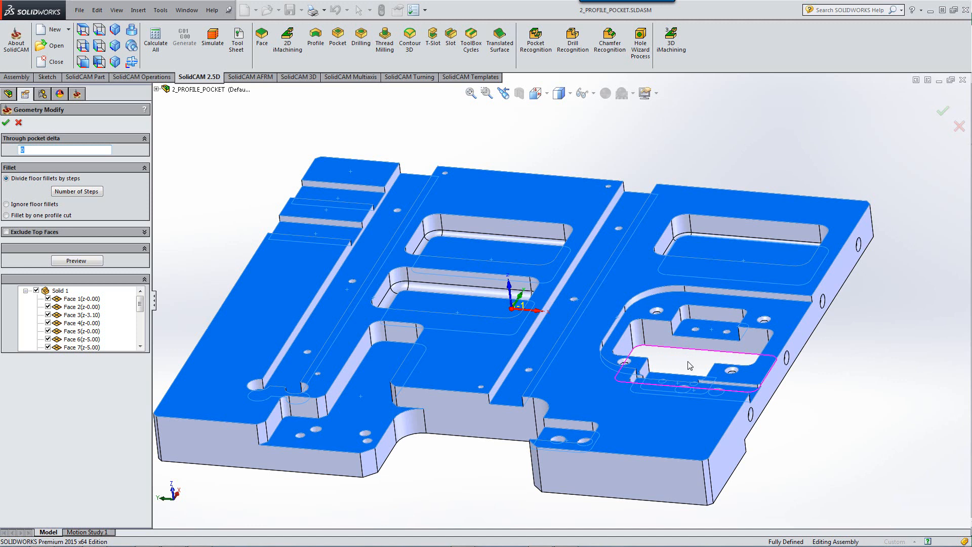
left_click(212, 156)
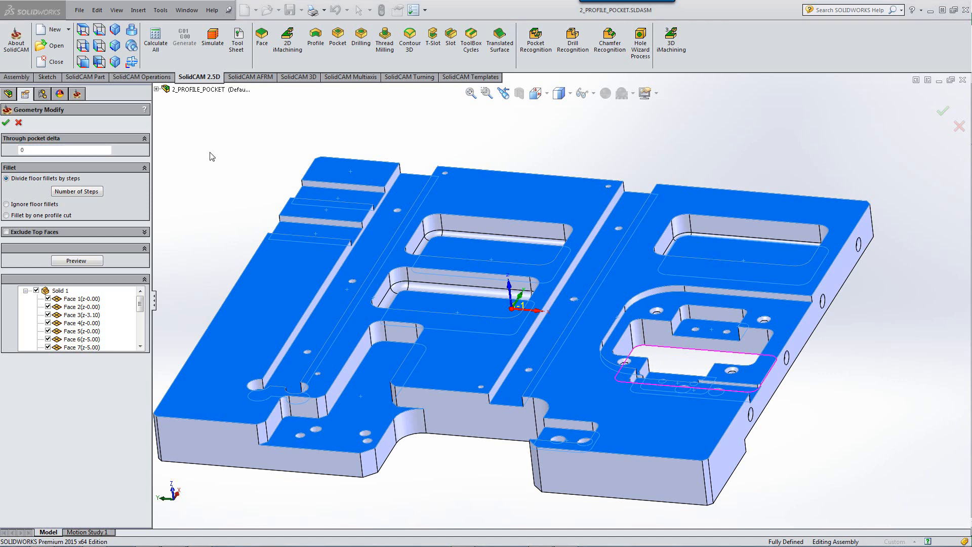
left_click(31, 150)
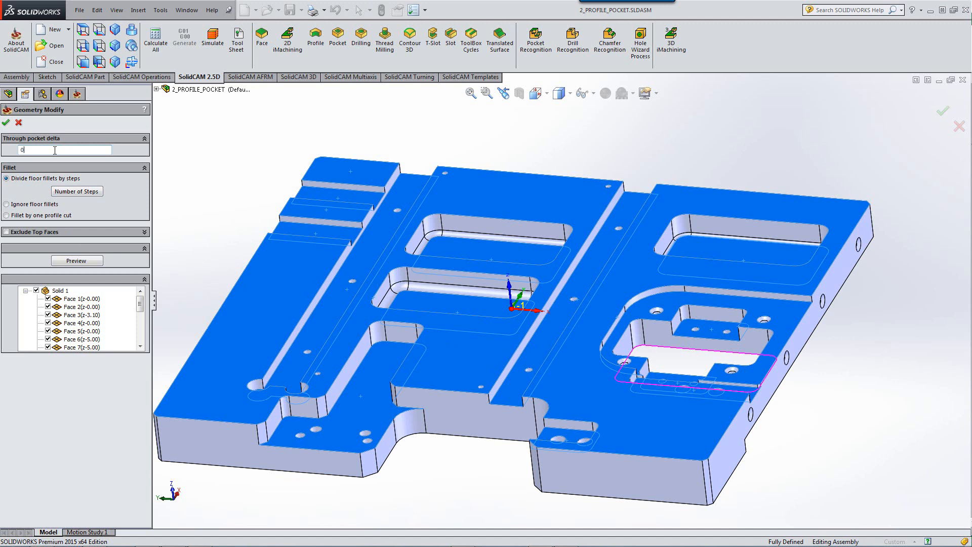
double_click(54, 150)
type("1")
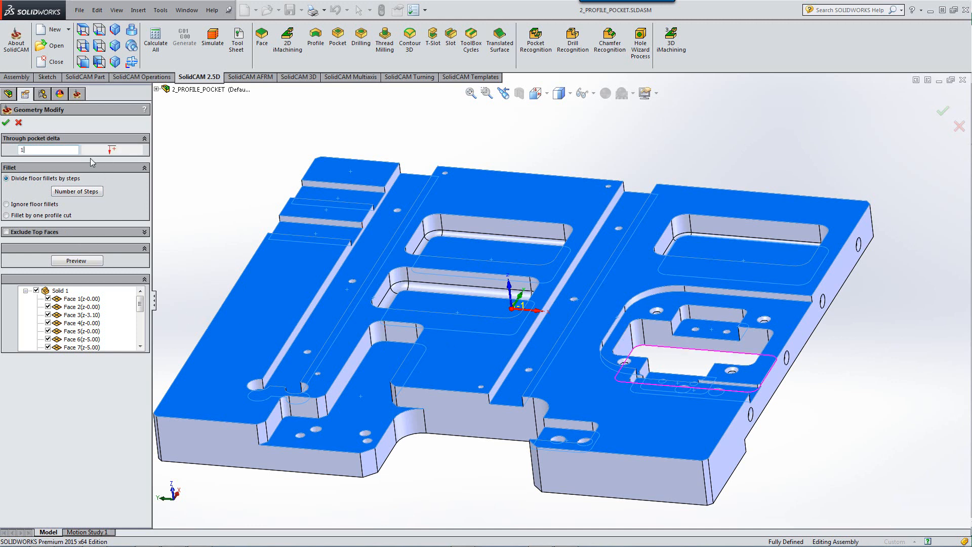
double_click(45, 150)
type("-1")
double_click(23, 150)
type("1")
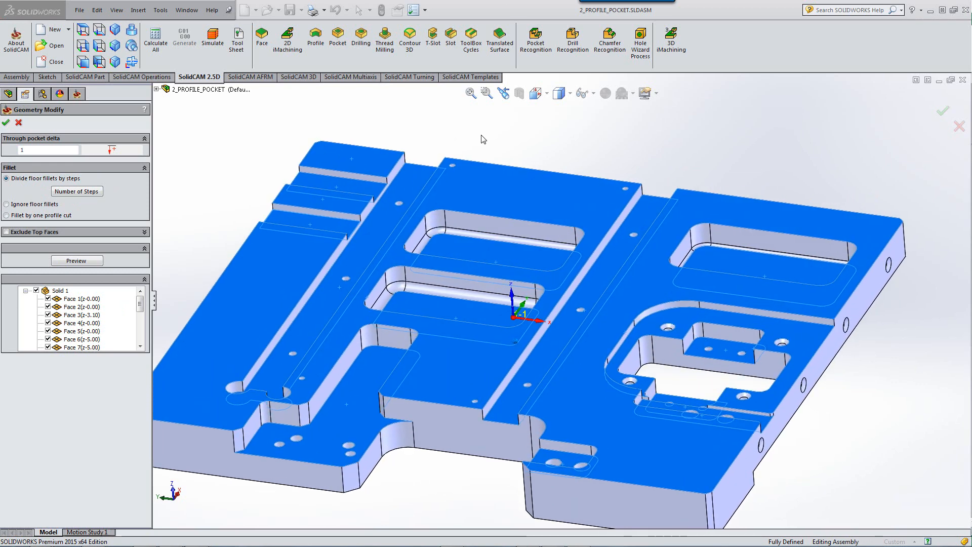
Select the floors of the right, centre and lower-centre rectangular pockets as recognition geometry
left_click(691, 262)
left_click(466, 251)
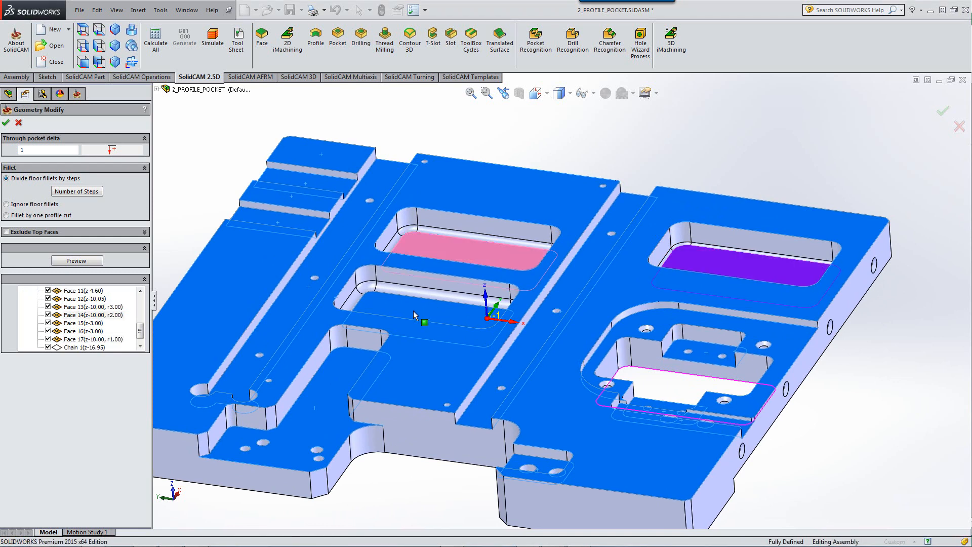
left_click(412, 311)
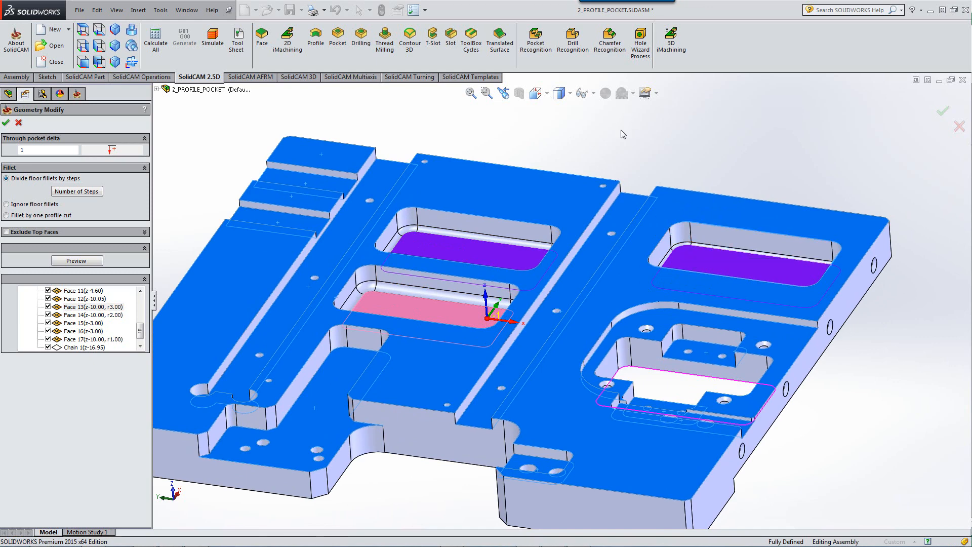
scroll(499, 204, "up", 1)
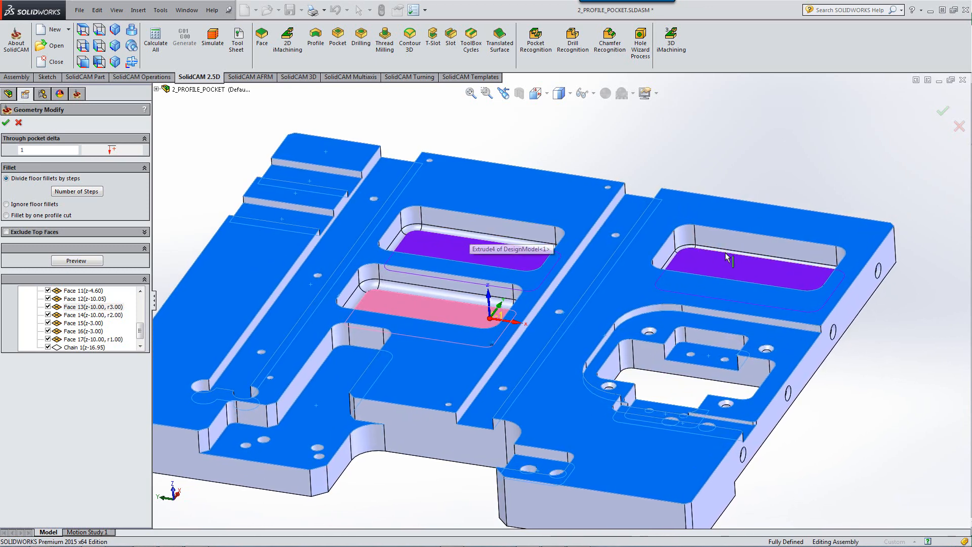
scroll(728, 259, "up", 2)
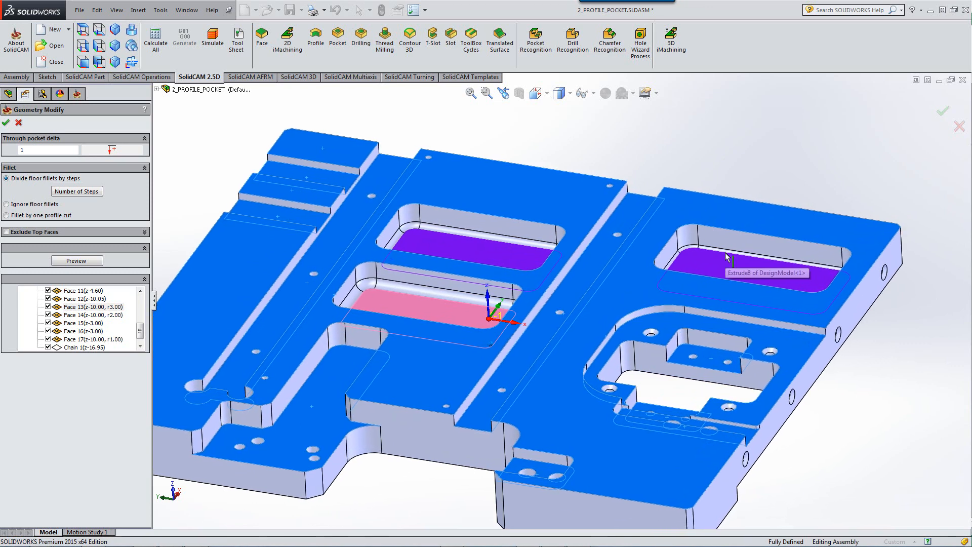
scroll(727, 260, "up", 3)
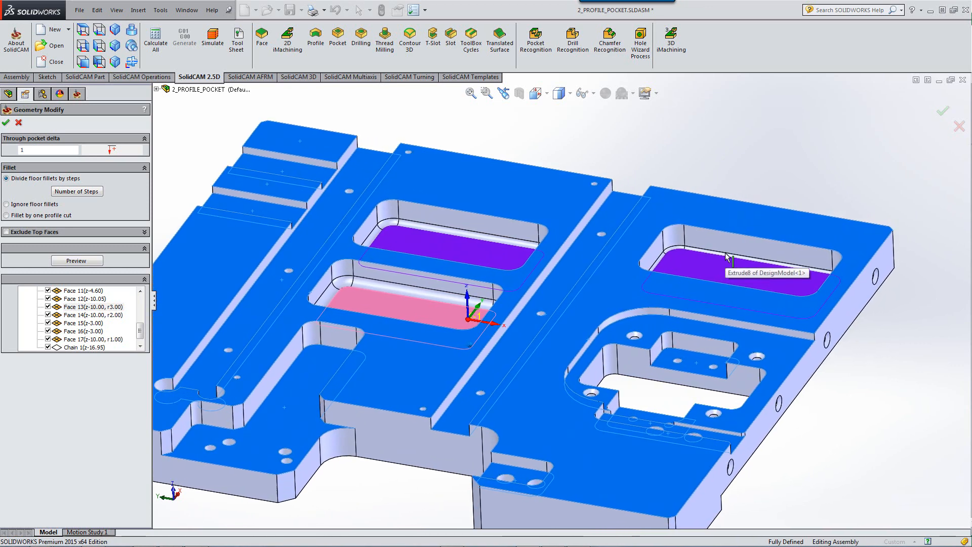
scroll(727, 260, "up", 2)
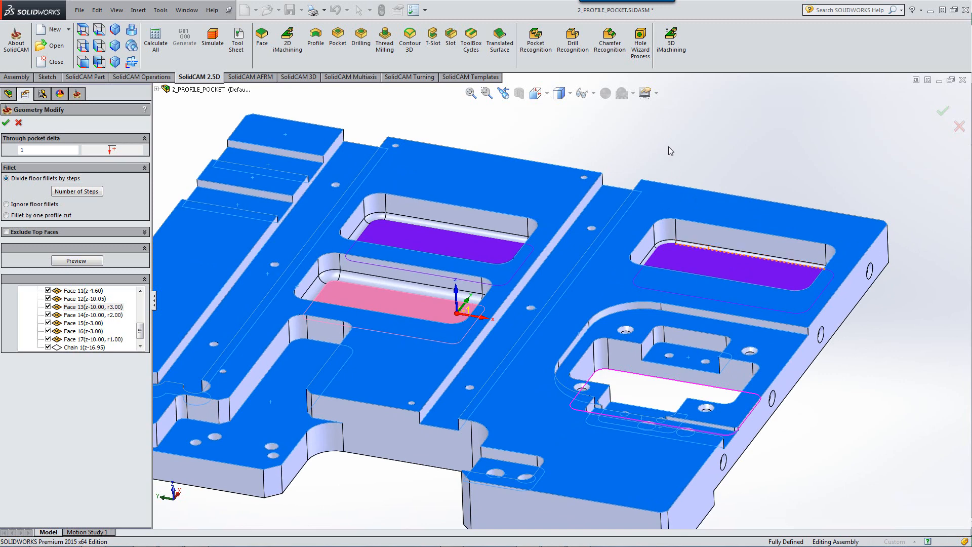
middle_click_drag(623, 151, 670, 151)
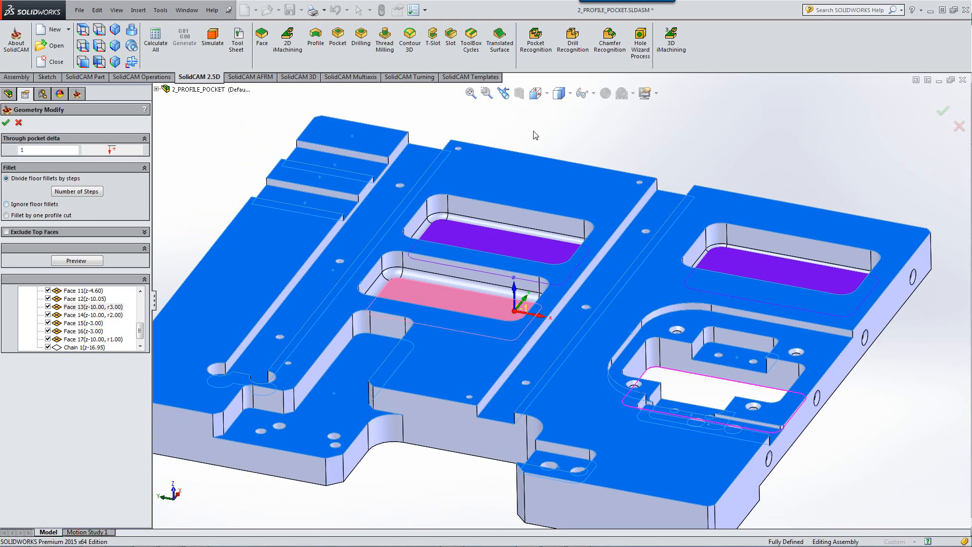
In Fillet Step Number (max radius 3), enable second and third rows for ranges 0–1.5, 1.5–2.25, 2.25–3
left_click(76, 191)
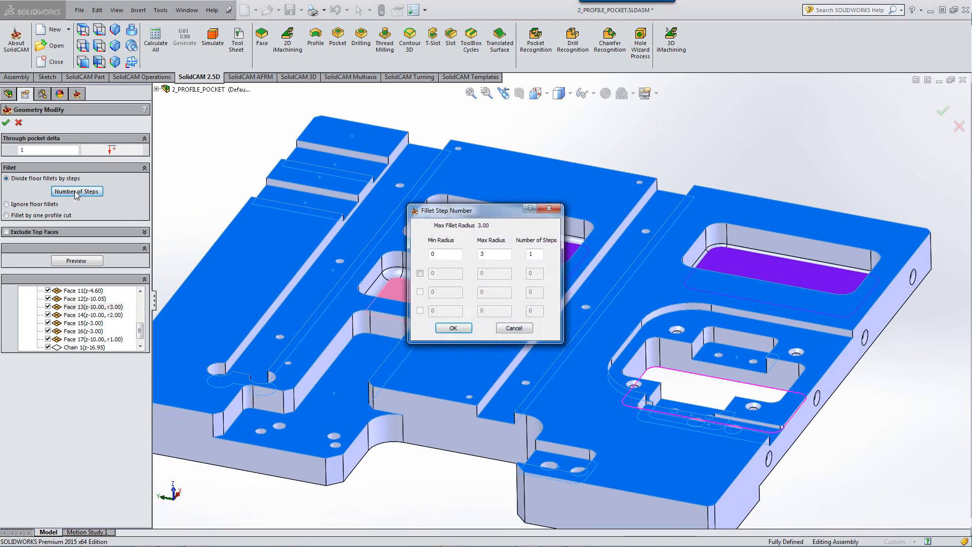
left_click_drag(501, 210, 463, 119)
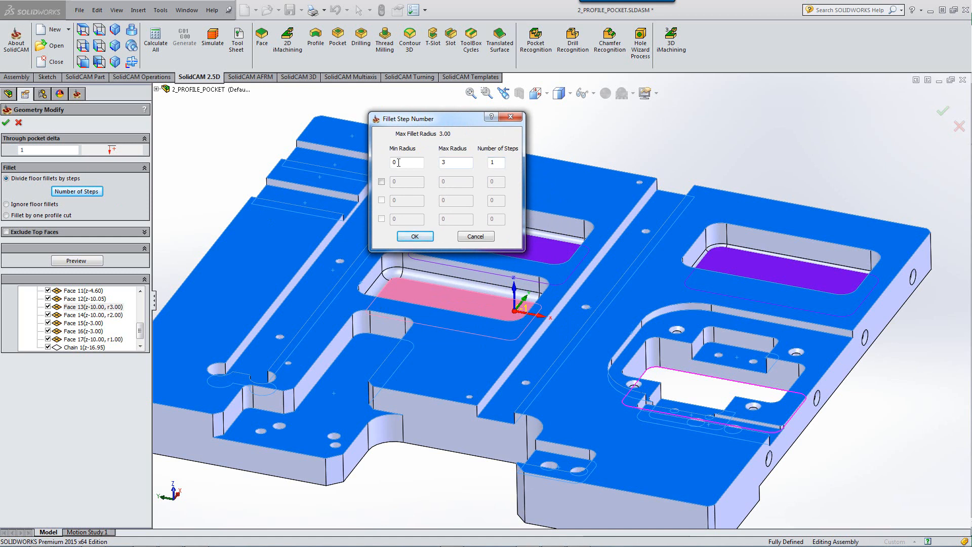
left_click(452, 163)
left_click(382, 182)
type("1.5")
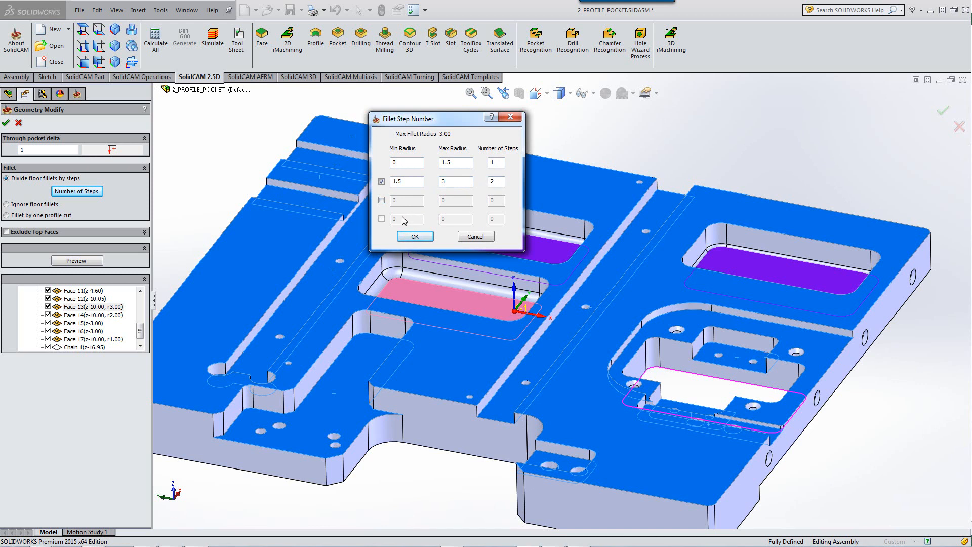
left_click(382, 200)
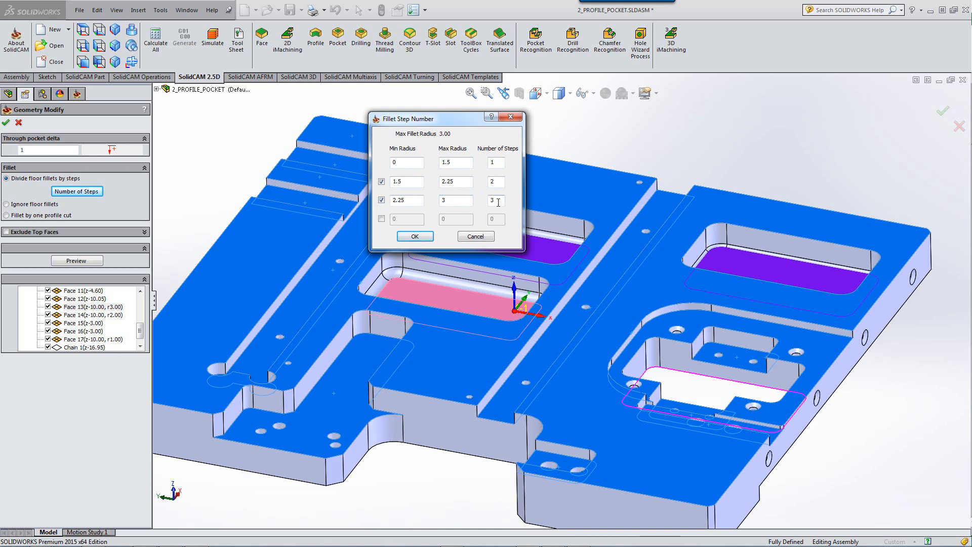
Confirm the three fillet step ranges with OK
left_click(415, 237)
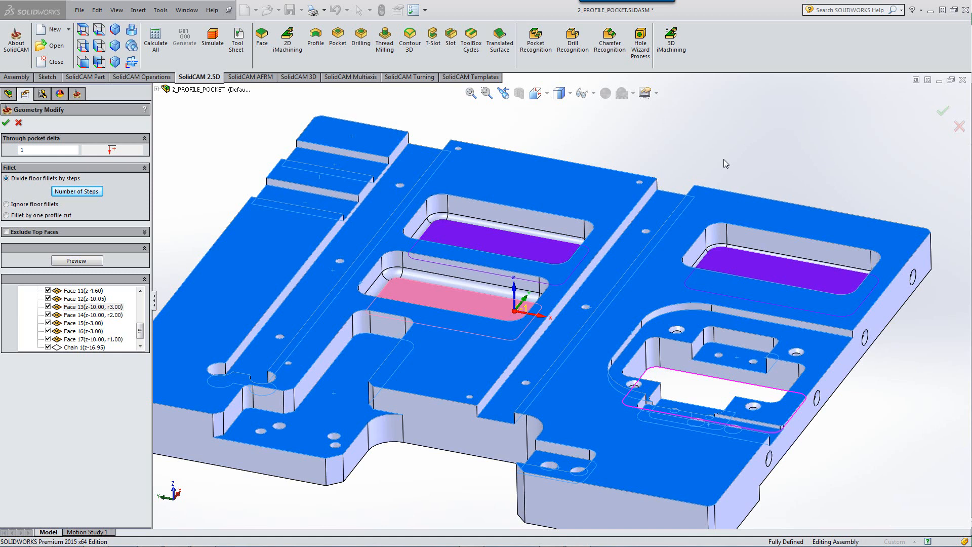
Enable Exclude Top Faces for the recognition geometry
left_click(7, 233)
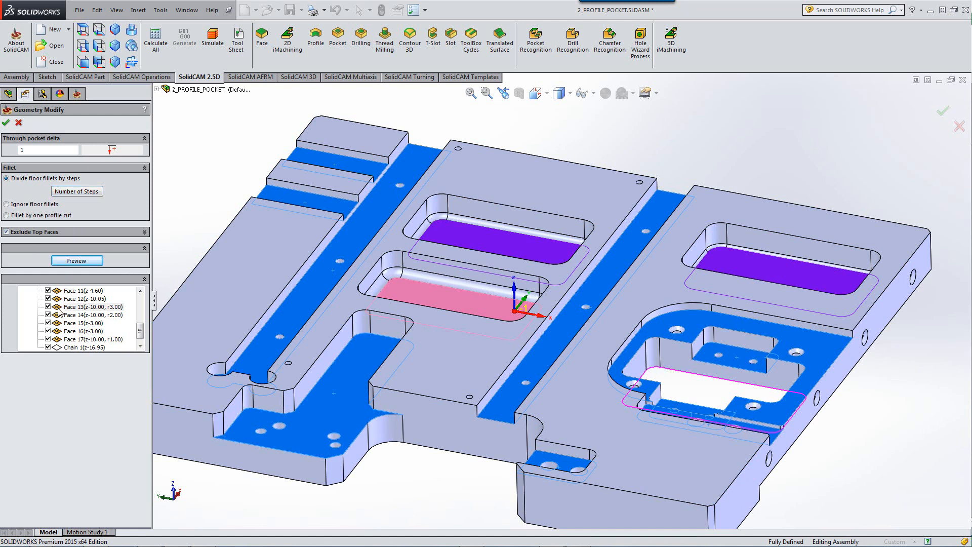
Run Preview to show the green toolpath borders, then fit the whole part in view
left_click(76, 260)
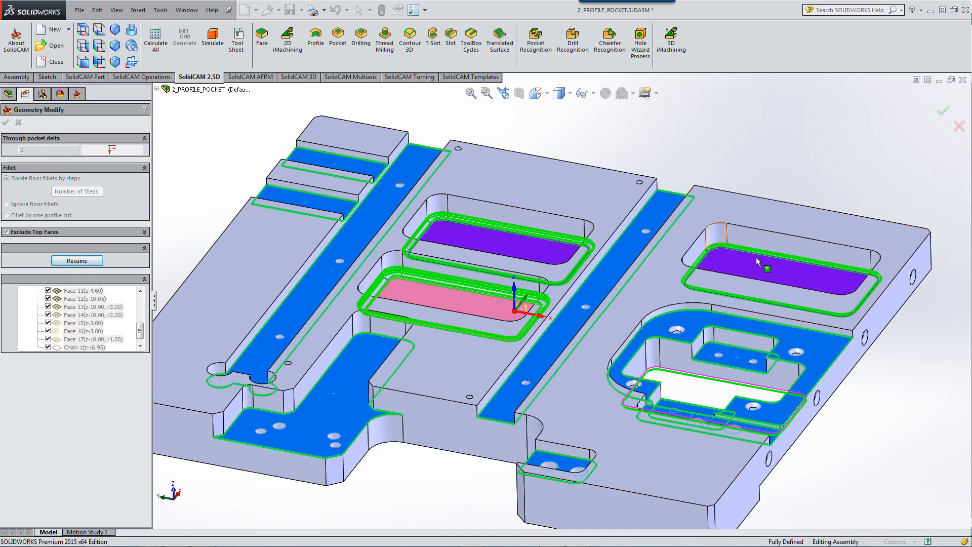
scroll(758, 256, "down", 2)
scroll(672, 426, "down", 2)
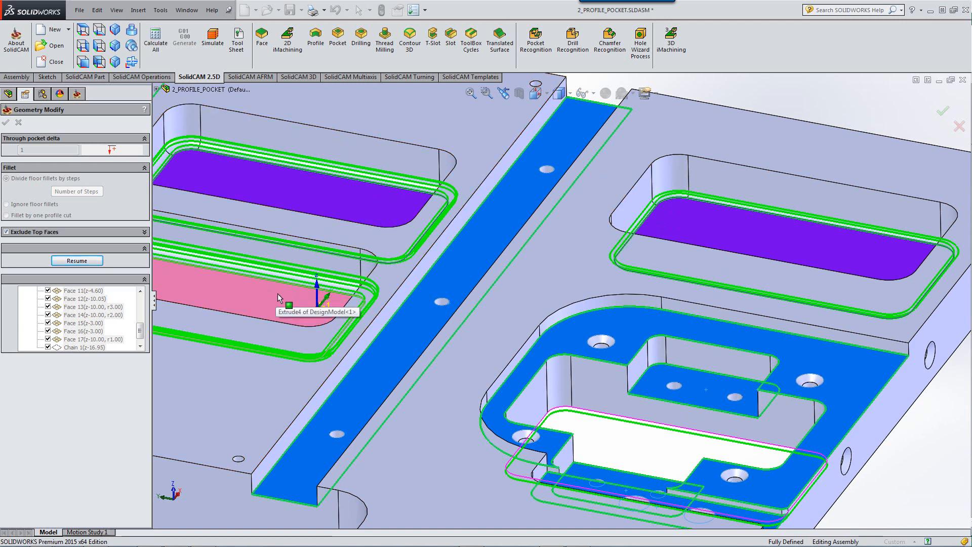
key("f")
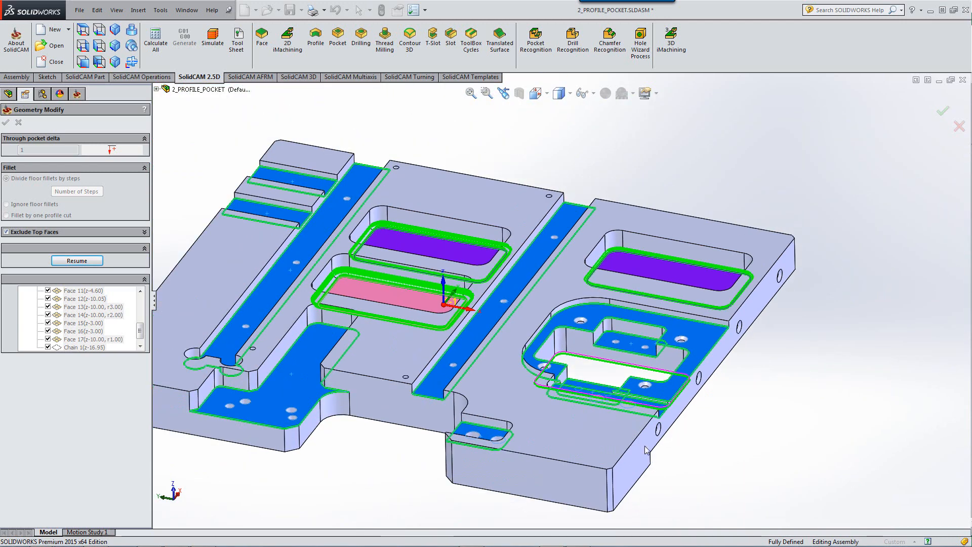
left_click(77, 260)
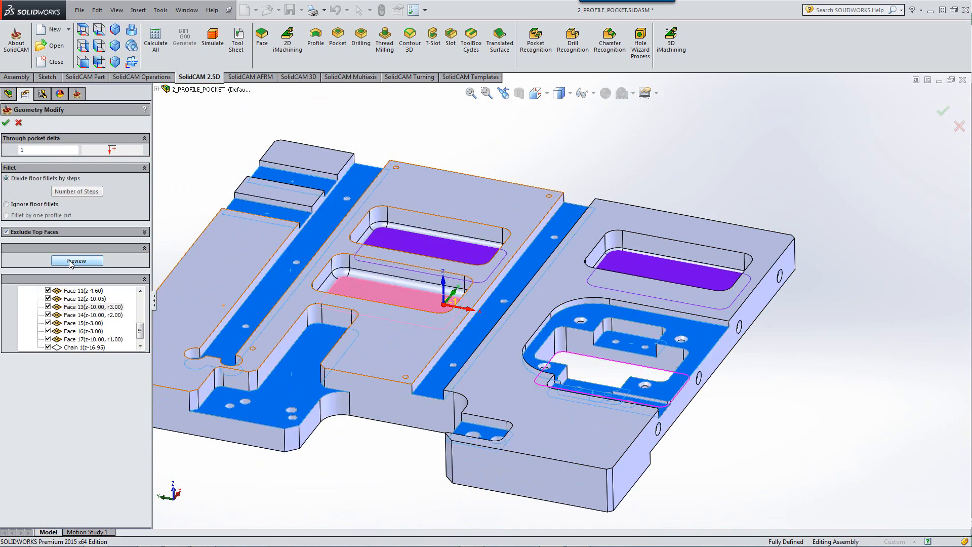
scroll(140, 327, "up", 1)
left_click_drag(141, 329, 140, 296)
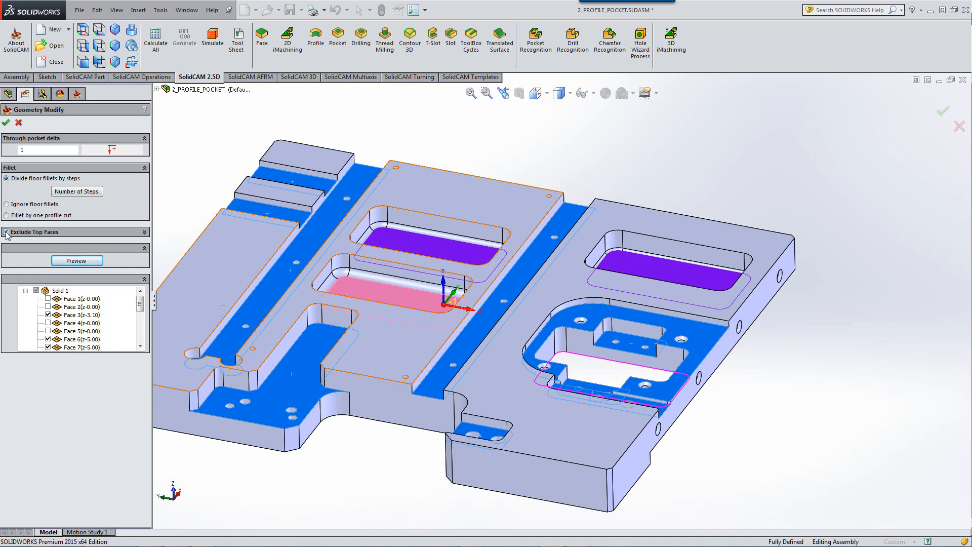
left_click(7, 232)
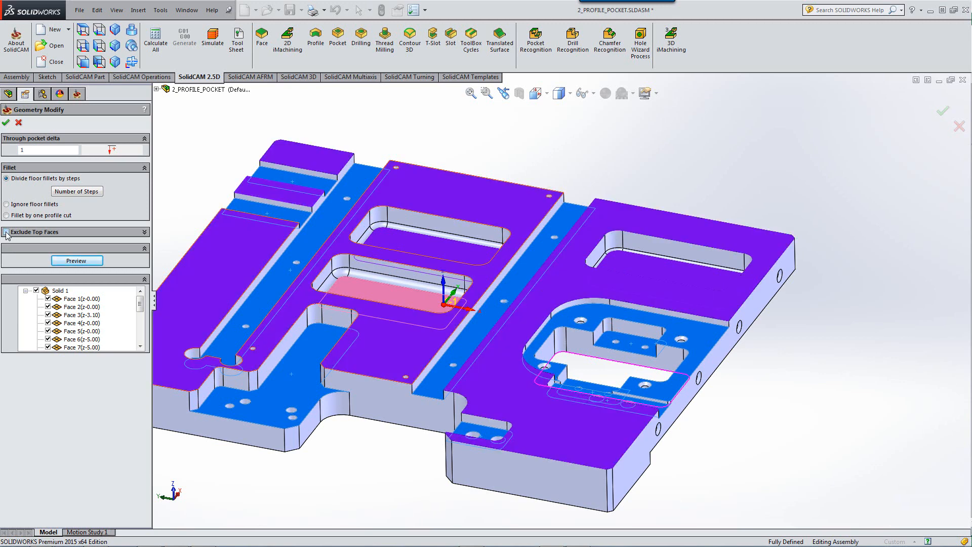
left_click(6, 233)
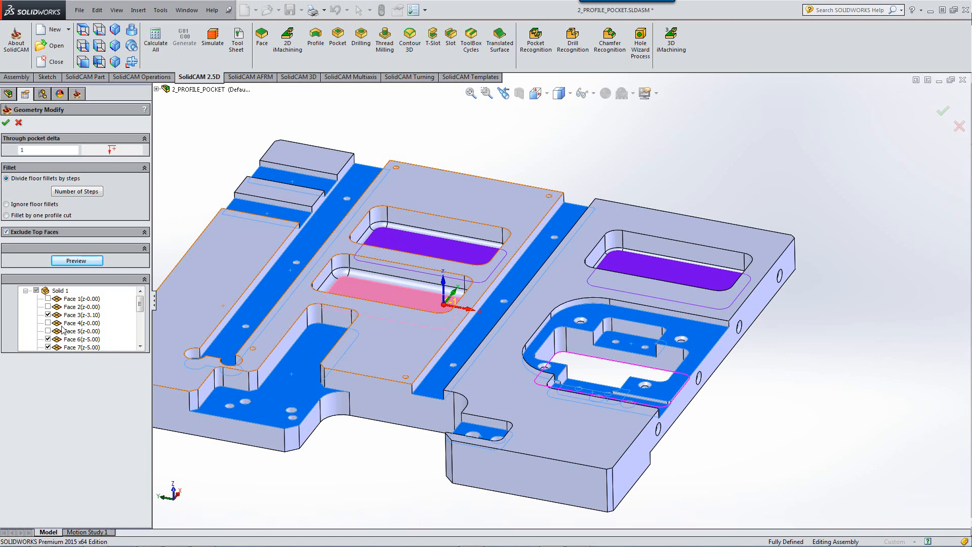
left_click_drag(141, 302, 141, 313)
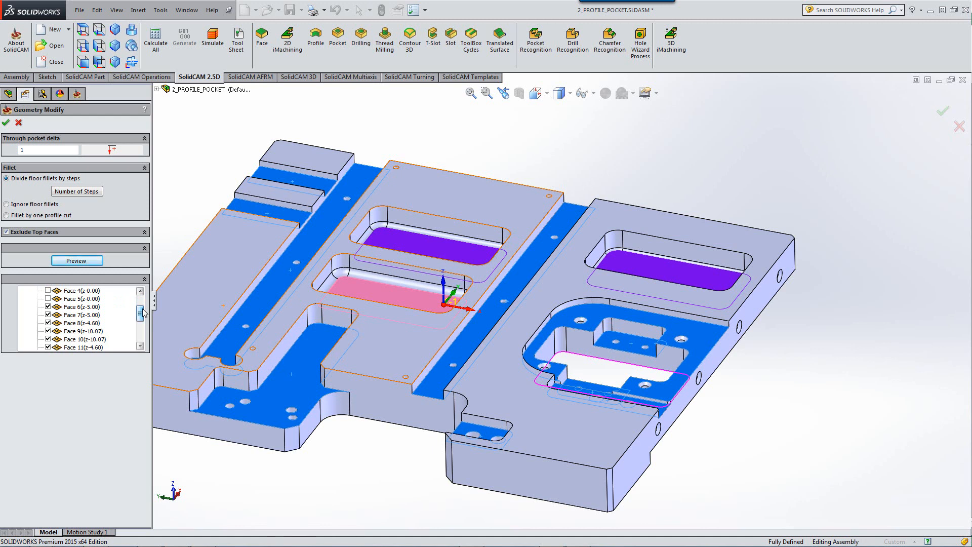